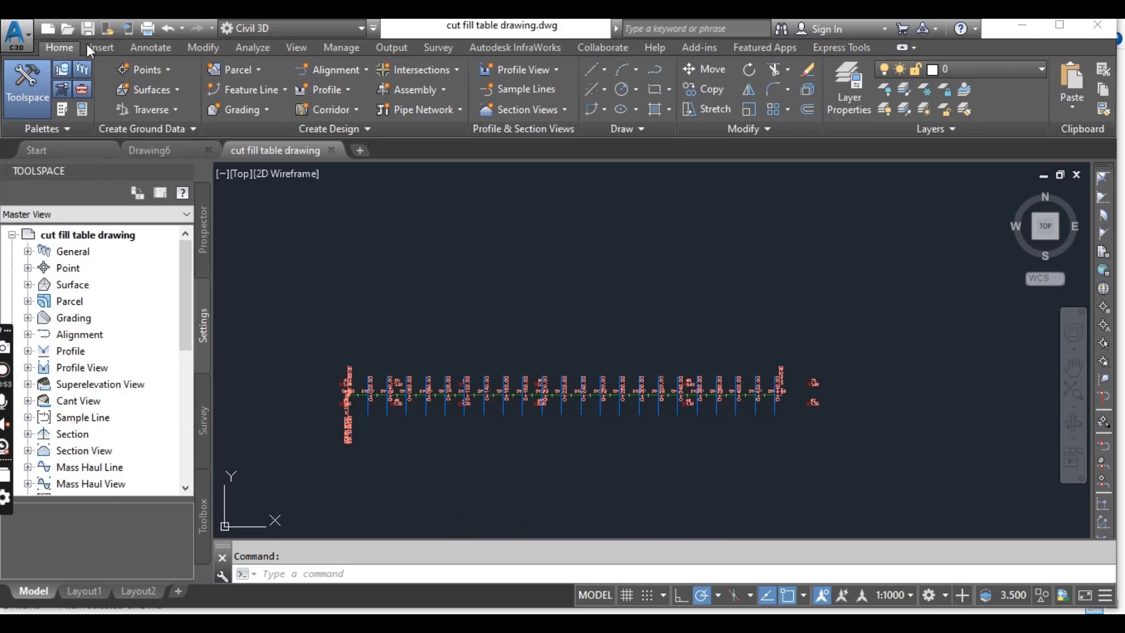
# - Look through the Annotate and Insert ribbon tabs, ending on the Manage tab
pyautogui.click(160, 51)
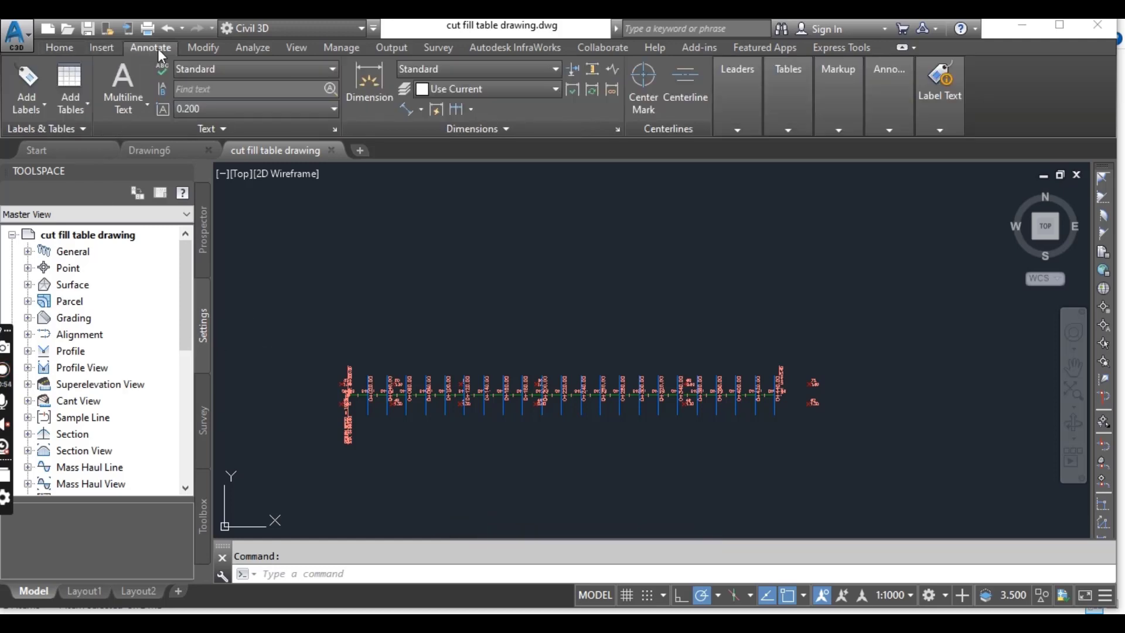
pyautogui.click(100, 49)
pyautogui.click(341, 47)
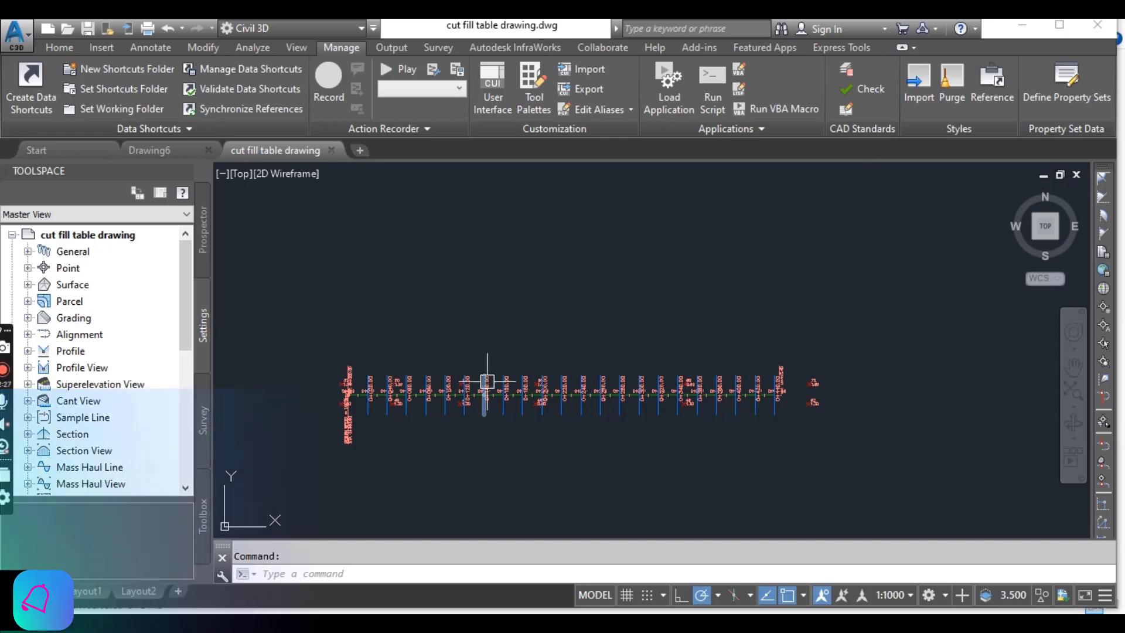
# - Pan and zoom around the station-labelled sample lines along the alignment
pyautogui.moveTo(549, 332); pyautogui.dragTo(541, 274, button='middle')
pyautogui.scroll(3, 465, 322)
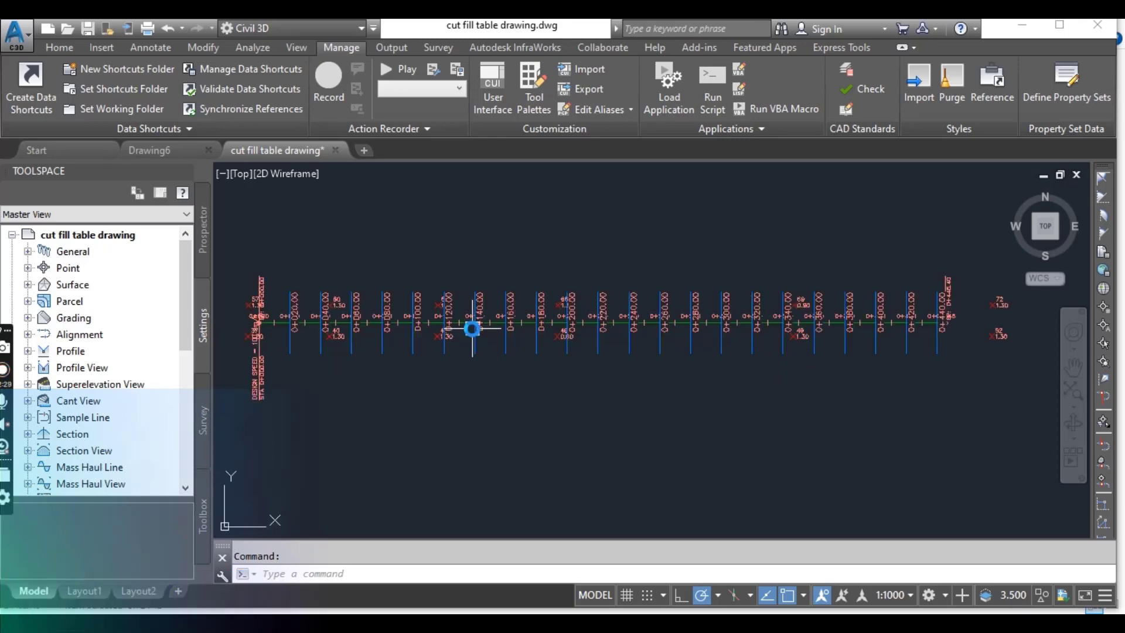
pyautogui.scroll(-8, 660, 363)
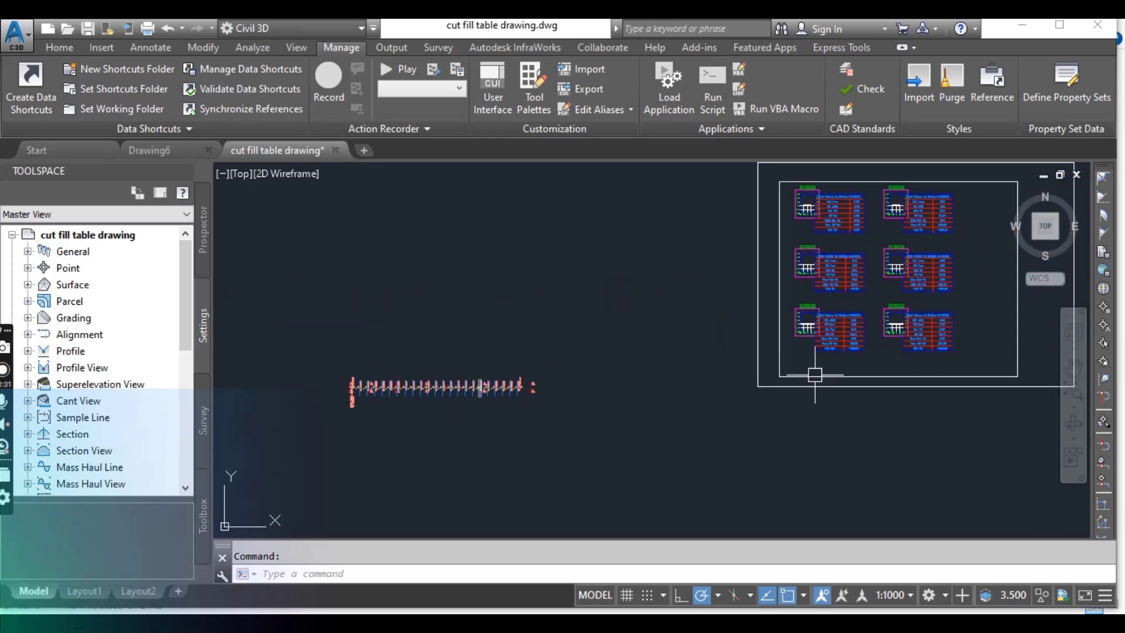
pyautogui.scroll(-2, 762, 316)
pyautogui.scroll(-2, 722, 340)
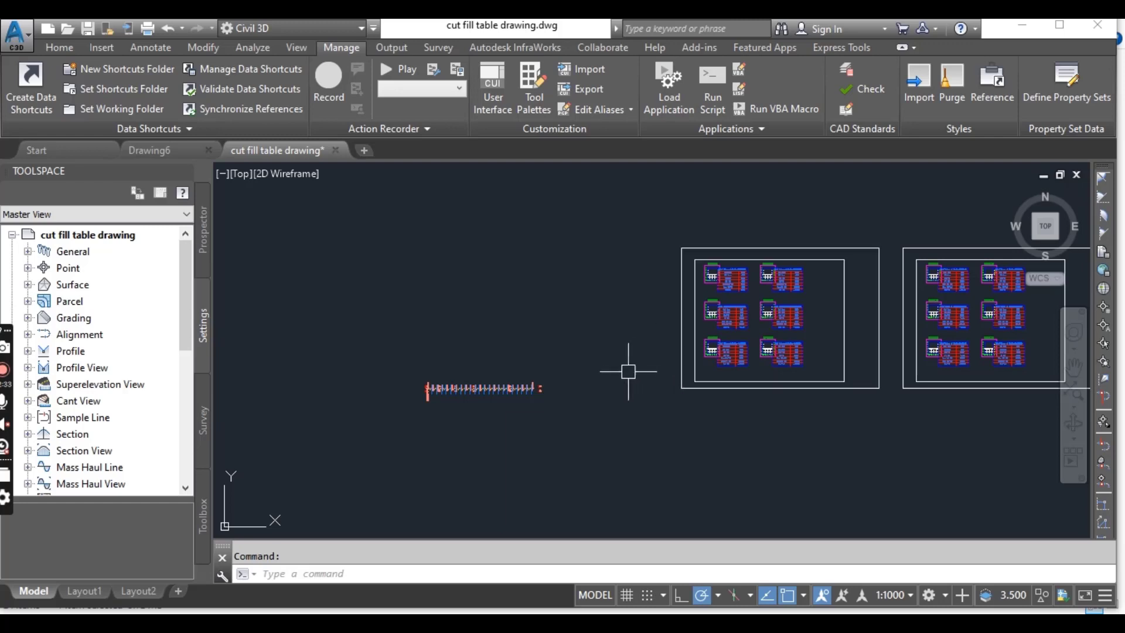
pyautogui.scroll(5, 464, 409)
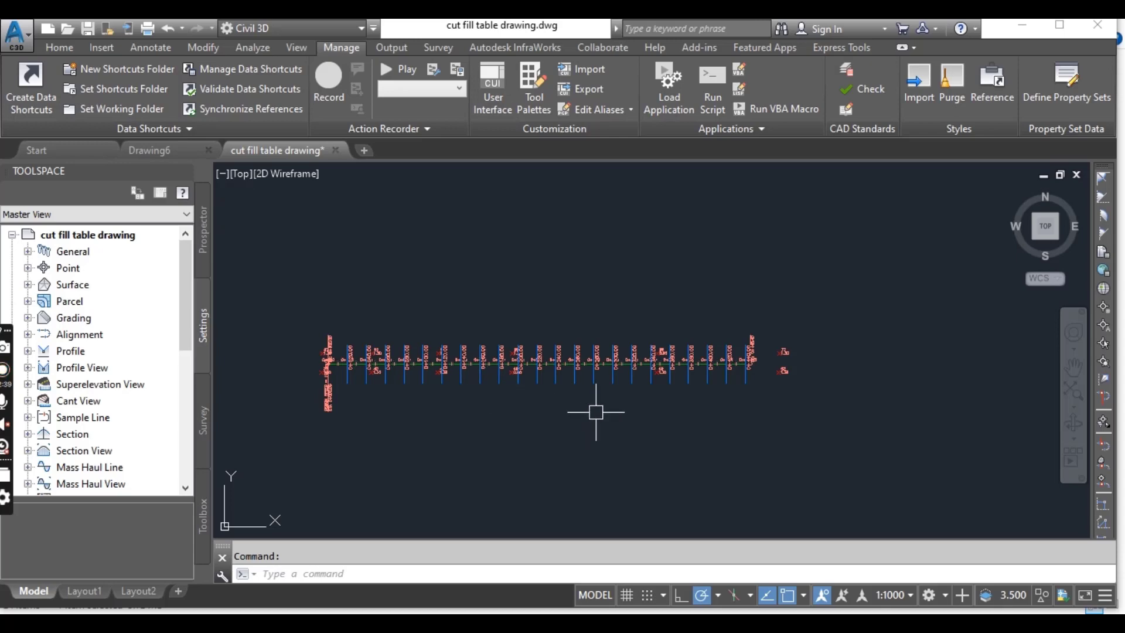
pyautogui.scroll(-2, 648, 382)
pyautogui.scroll(5, 691, 382)
pyautogui.scroll(-4, 675, 388)
pyautogui.scroll(-3, 675, 388)
pyautogui.scroll(-2, 797, 351)
# - Frame the cut/fill table sheets in view and return to the Home tab
pyautogui.moveTo(749, 374)
pyautogui.mouseDown(button='middle')
pyautogui.moveTo(719, 416)
pyautogui.moveTo(692, 424)
pyautogui.mouseUp(button='middle')
pyautogui.scroll(-2, 719, 415)
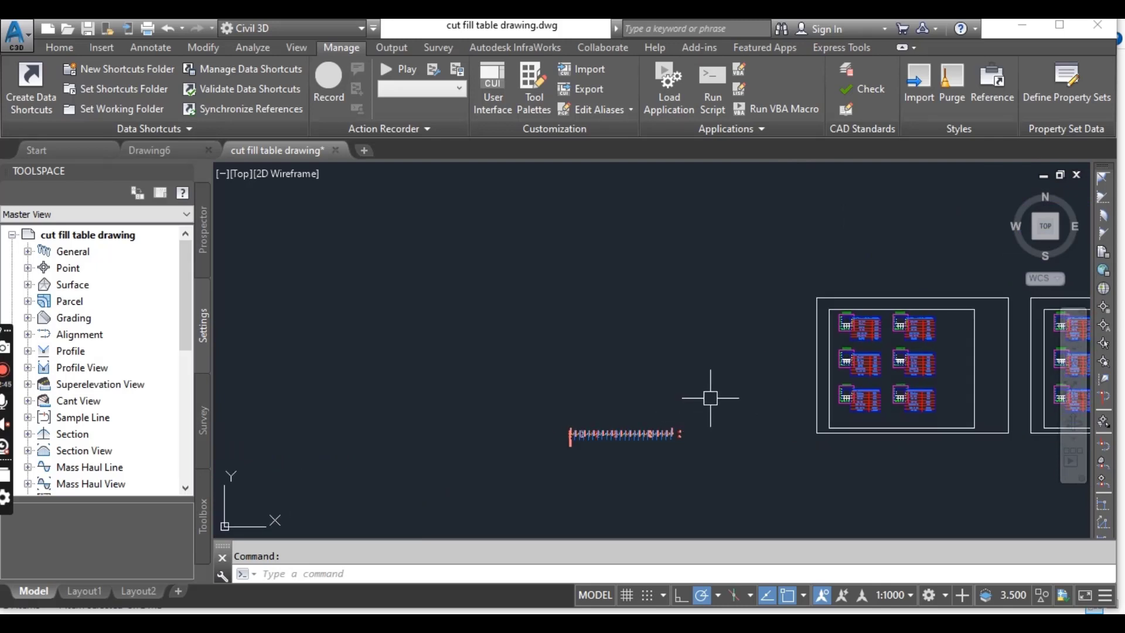
pyautogui.click(58, 47)
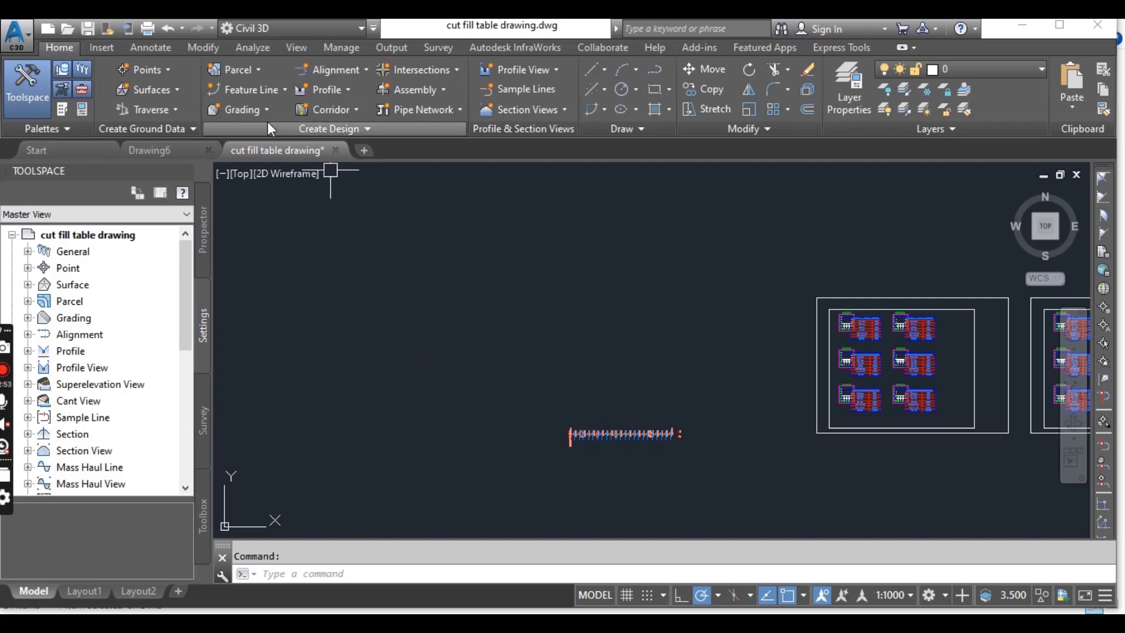
# - Try the style import, dismiss the unsaved-changes warning, and quick-save the drawing
pyautogui.click(340, 51)
pyautogui.click(916, 94)
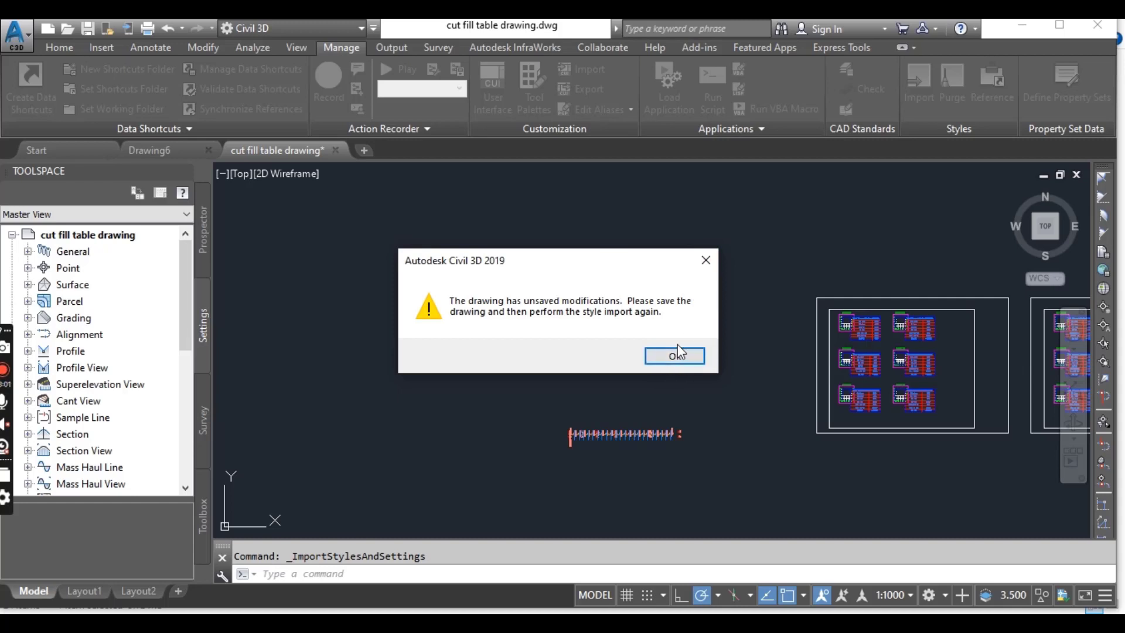
pyautogui.click(674, 353)
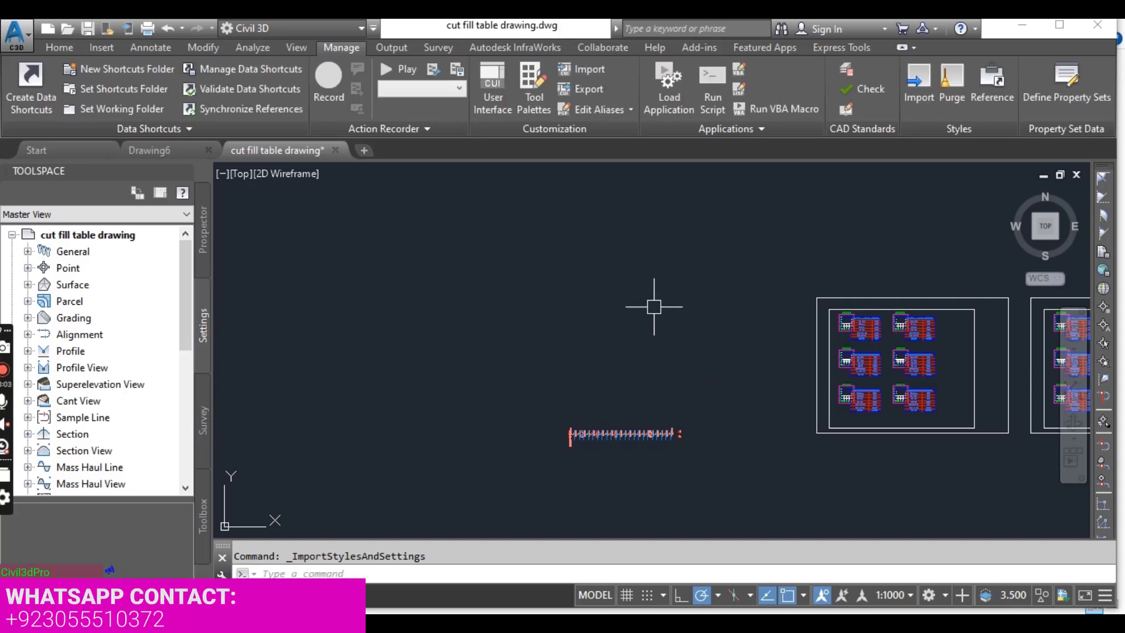
pyautogui.hotkey('ctrl', 's')
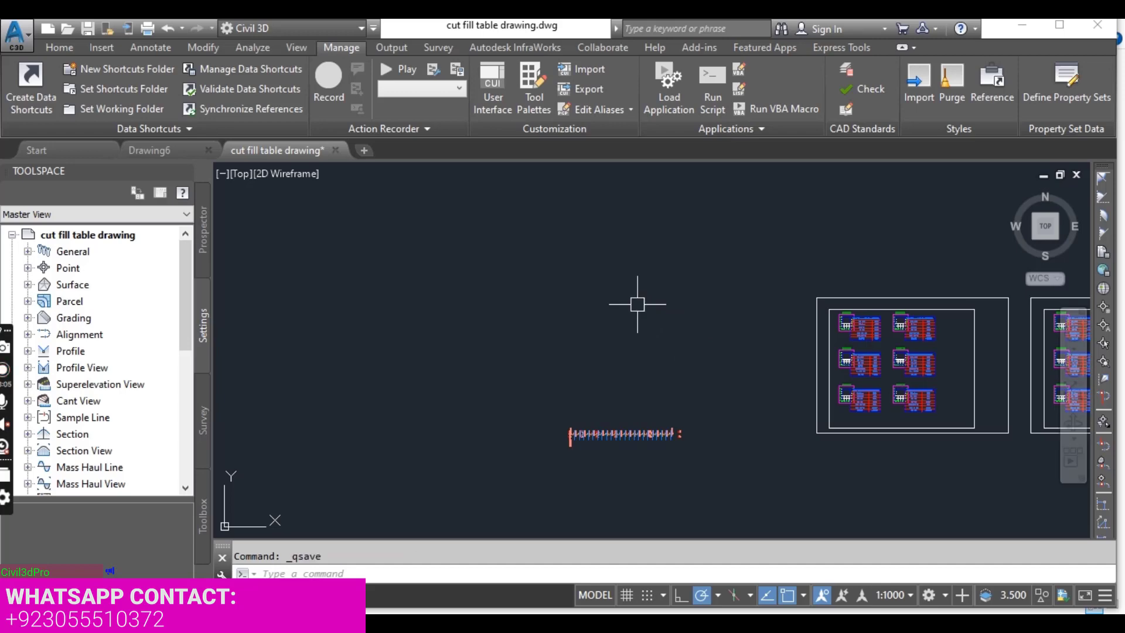
# - Choose Roads.dwg as the source drawing for the style import
pyautogui.click(906, 102)
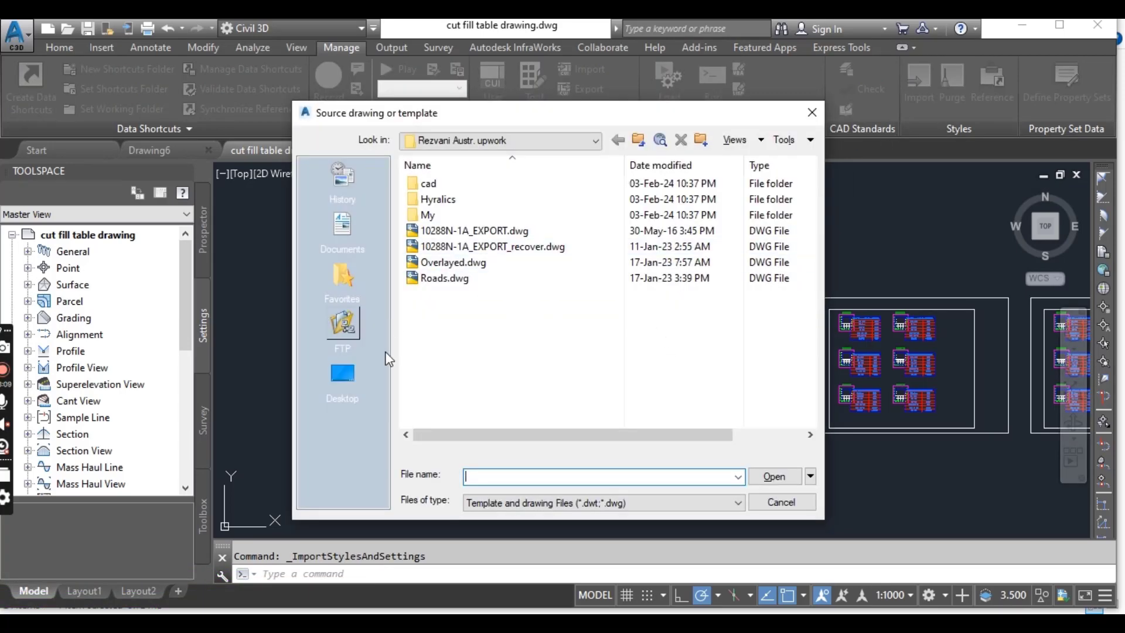
pyautogui.click(449, 280)
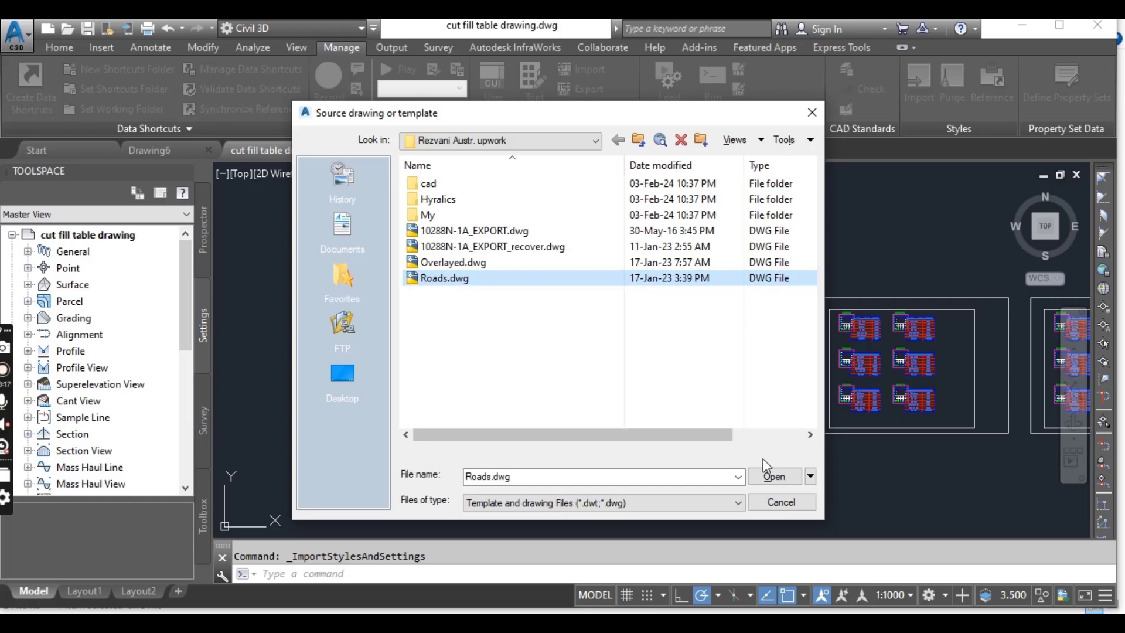
pyautogui.click(774, 475)
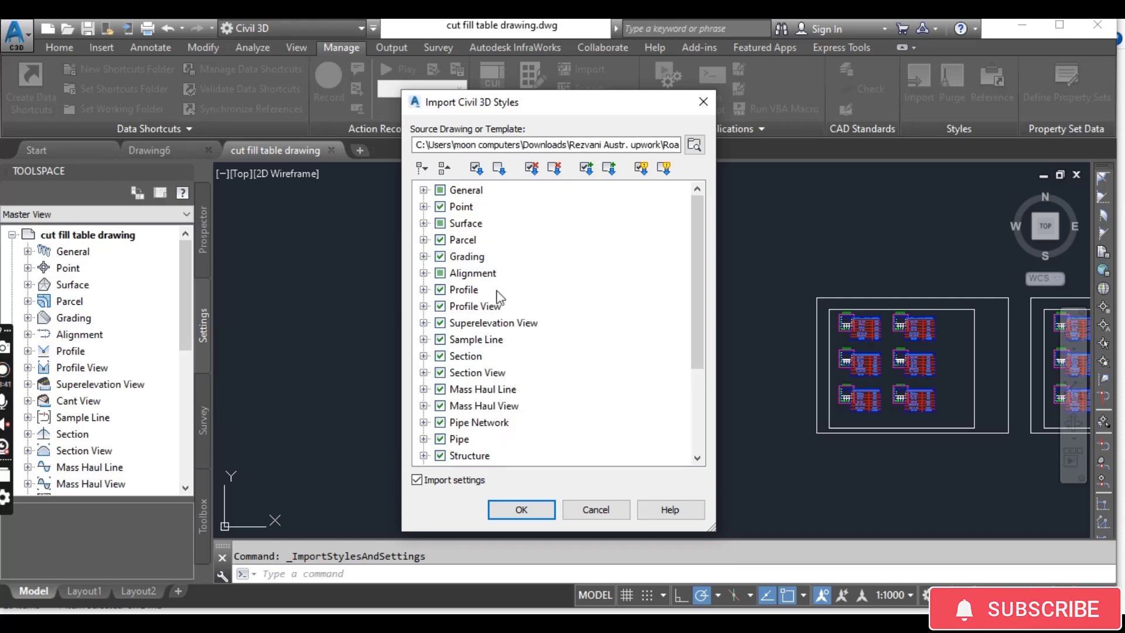
# - Import all checked styles and settings, overwriting duplicates, and acknowledge the completion message
pyautogui.click(523, 513)
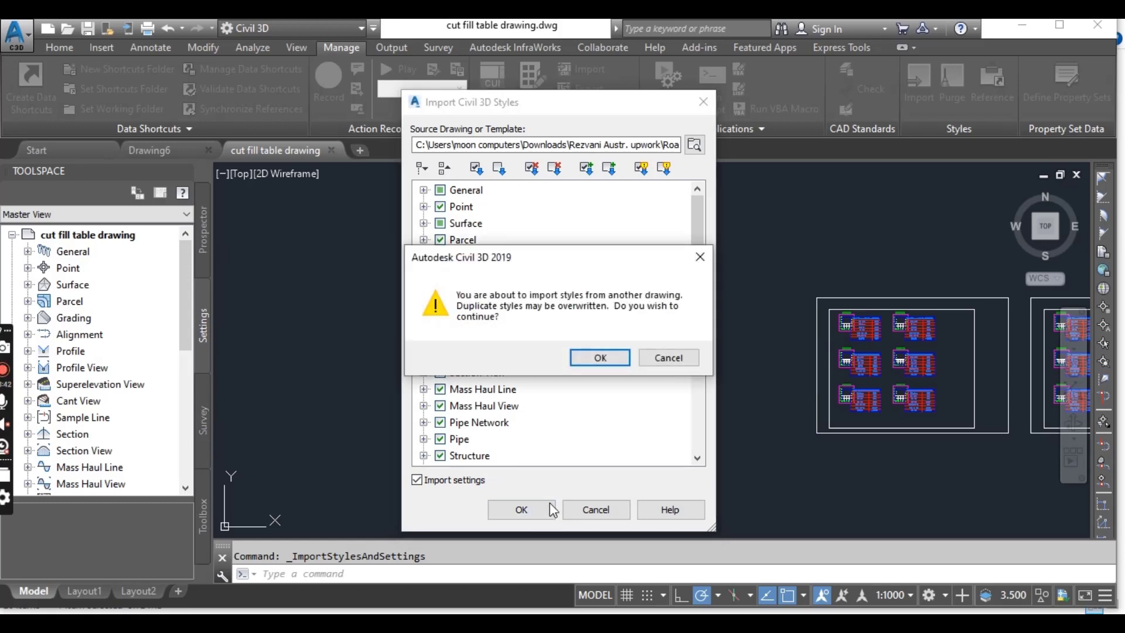
pyautogui.click(585, 362)
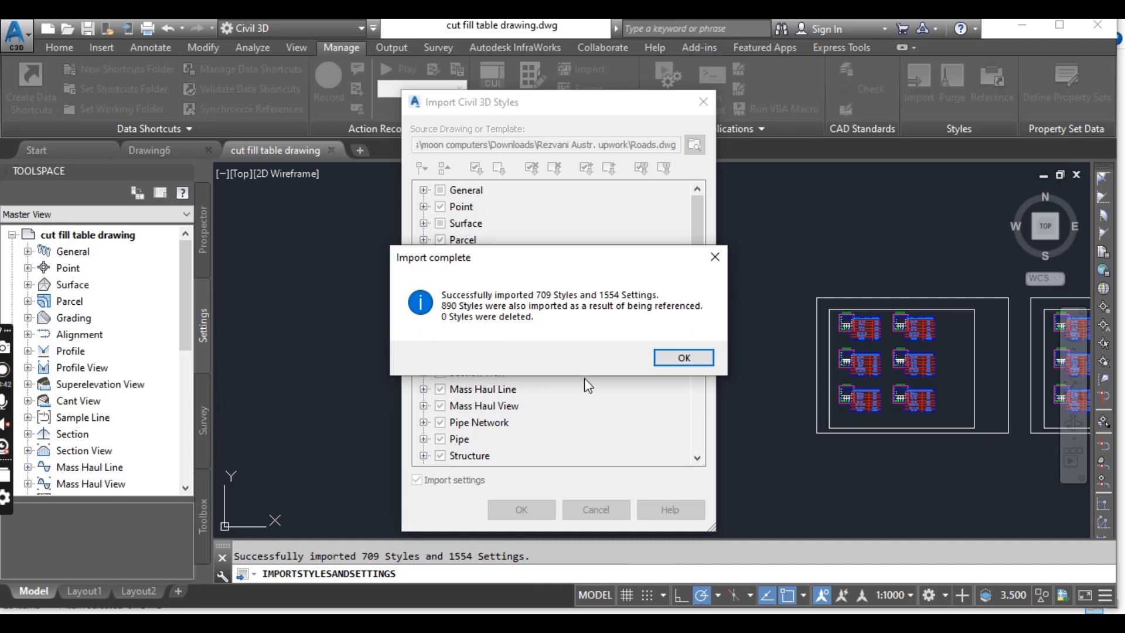
pyautogui.click(672, 359)
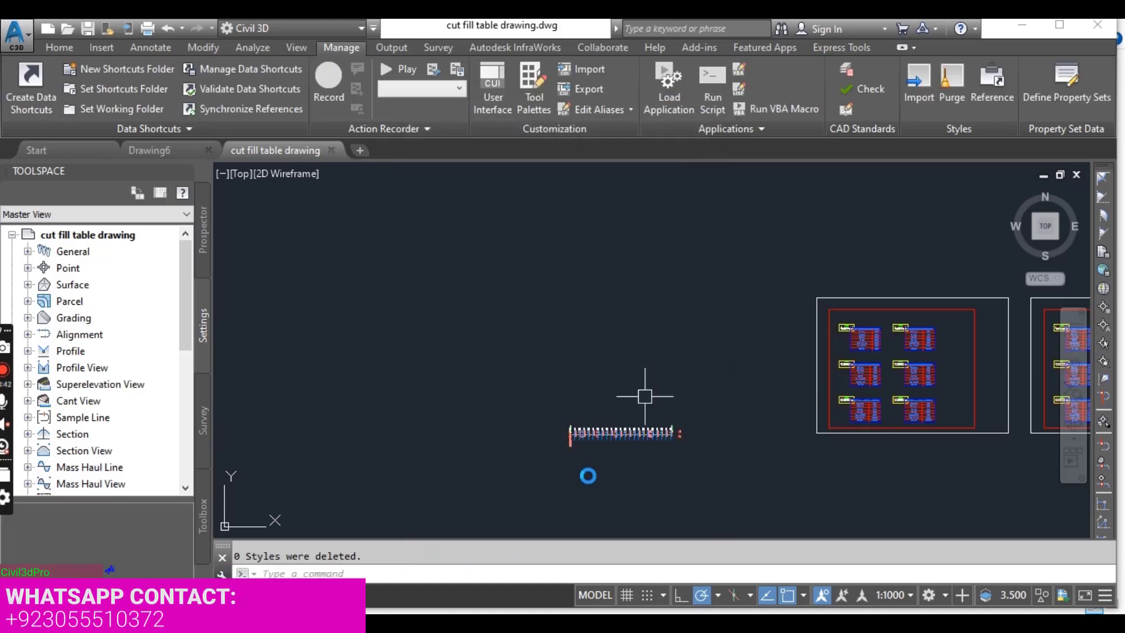
pyautogui.scroll(5, 605, 437)
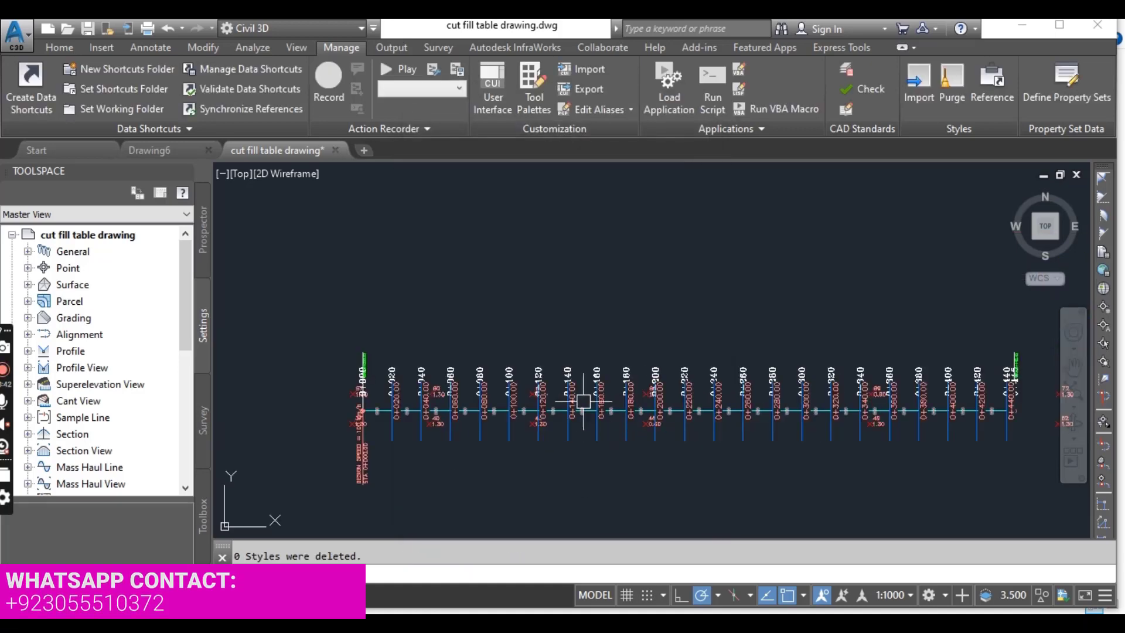
pyautogui.scroll(4, 551, 410)
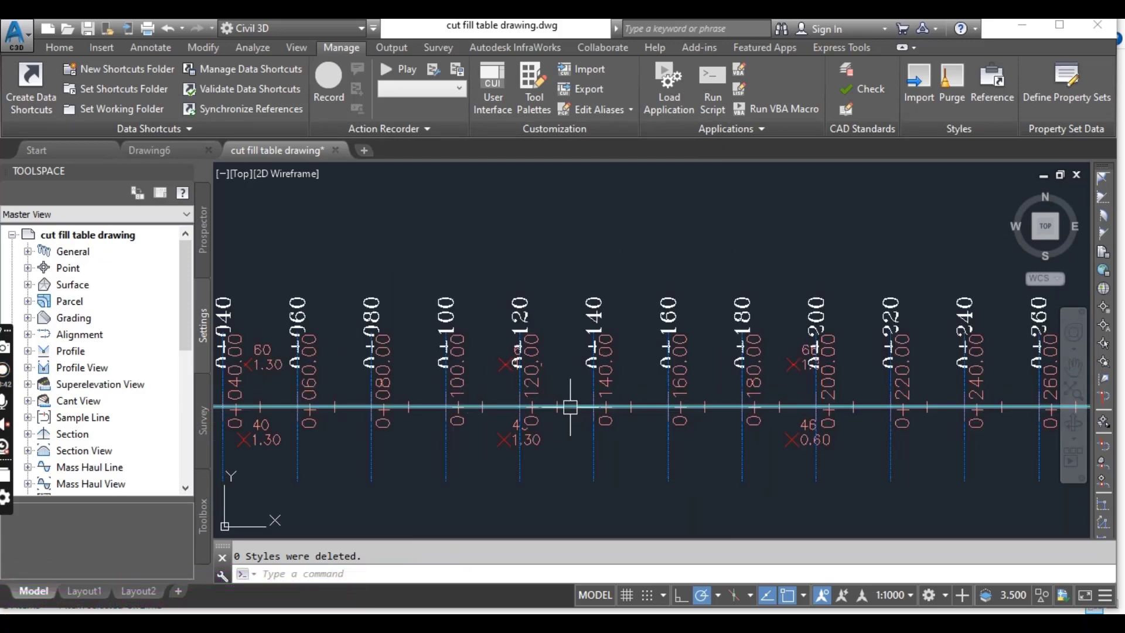
pyautogui.scroll(5, 575, 407)
pyautogui.scroll(-5, 578, 402)
pyautogui.moveTo(578, 402); pyautogui.dragTo(564, 447, button='middle')
pyautogui.scroll(4, 516, 387)
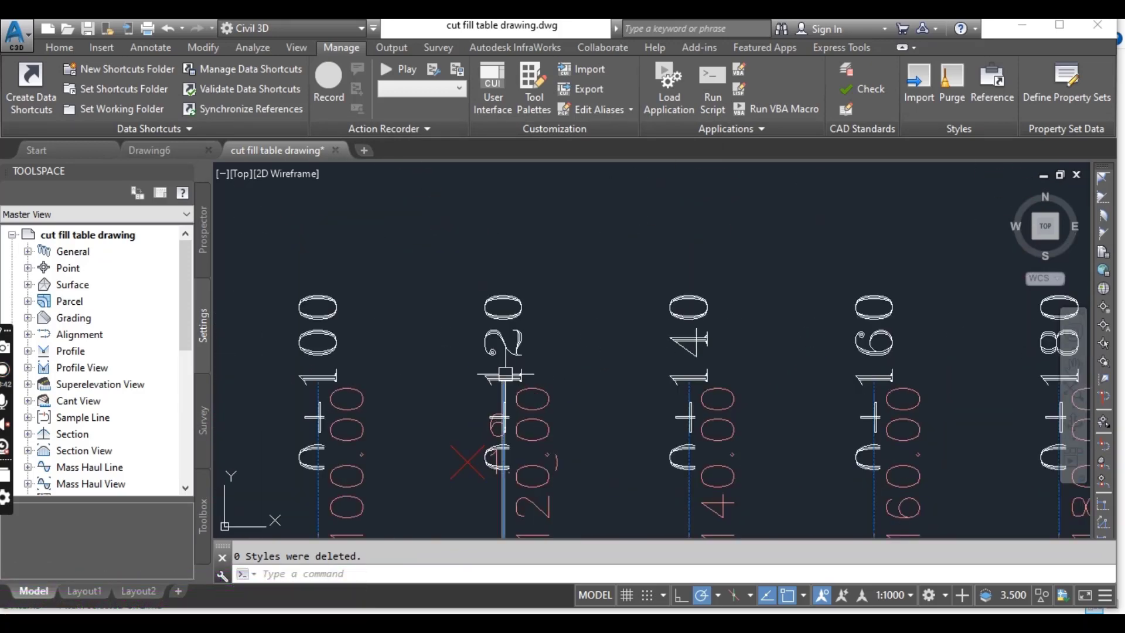
pyautogui.scroll(-7, 501, 345)
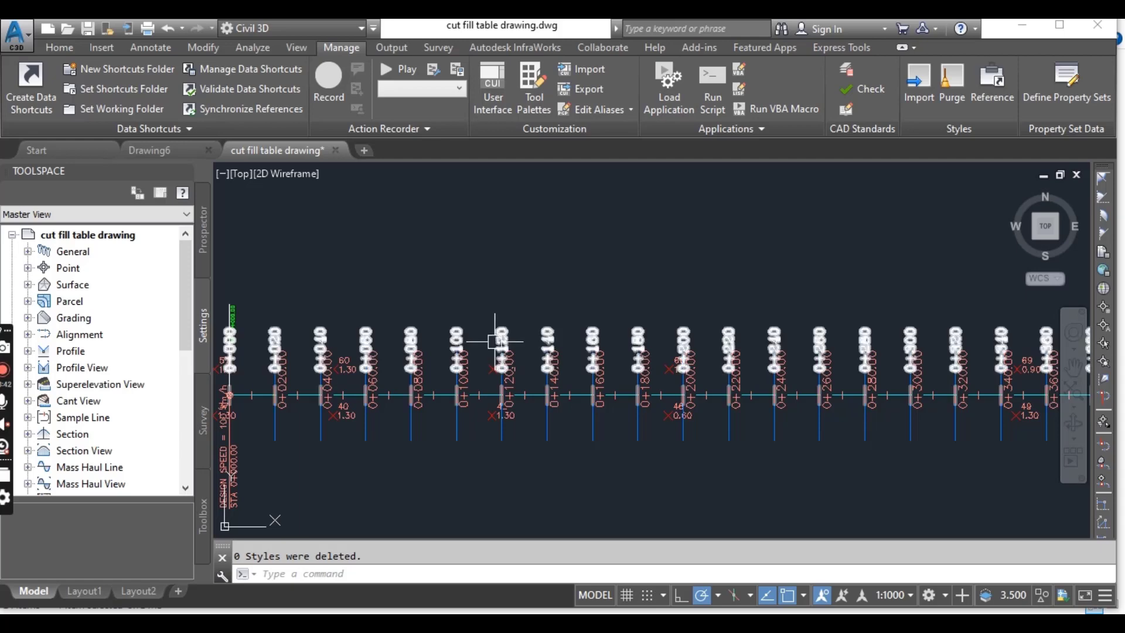
pyautogui.scroll(-7, 504, 351)
pyautogui.moveTo(622, 385); pyautogui.dragTo(452, 424, button='middle')
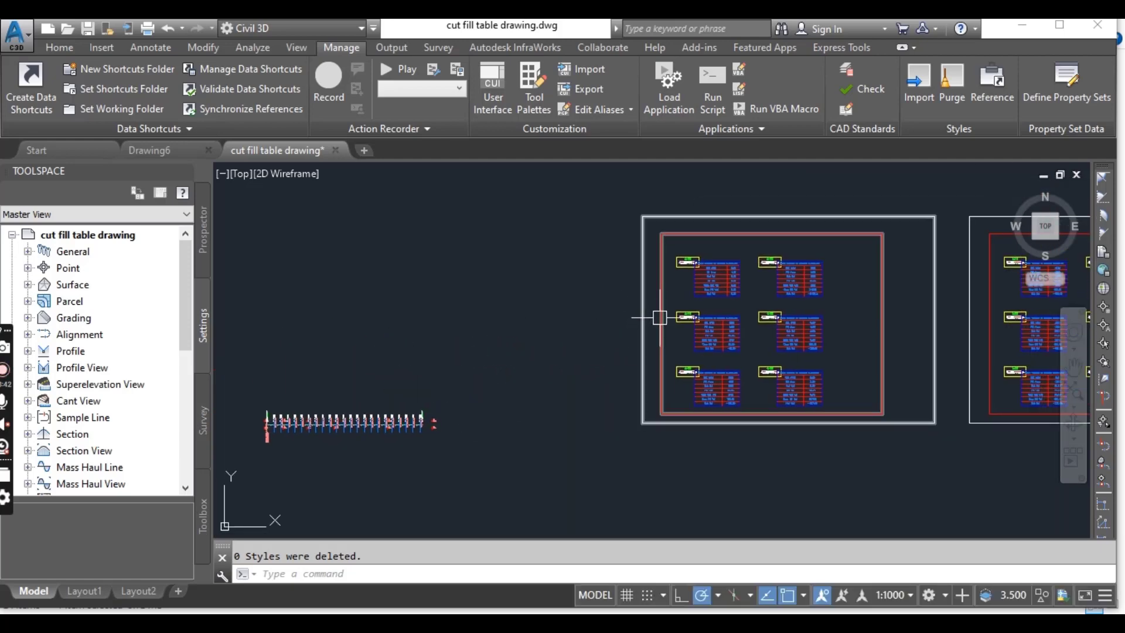
pyautogui.scroll(9, 659, 320)
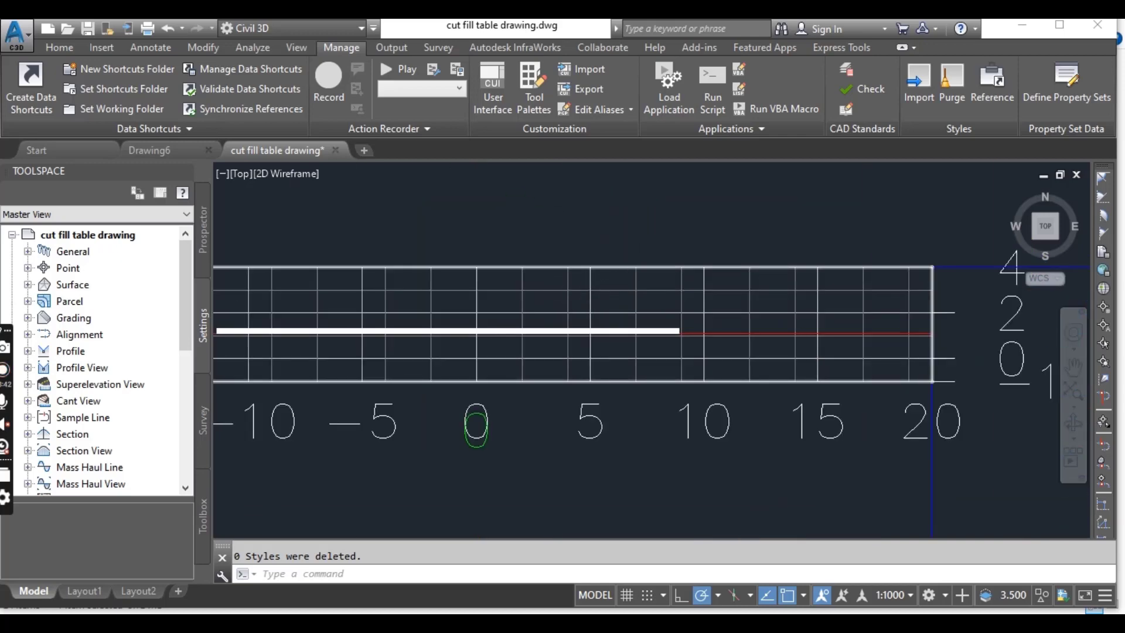
pyautogui.scroll(-6, 603, 309)
pyautogui.scroll(5, 583, 322)
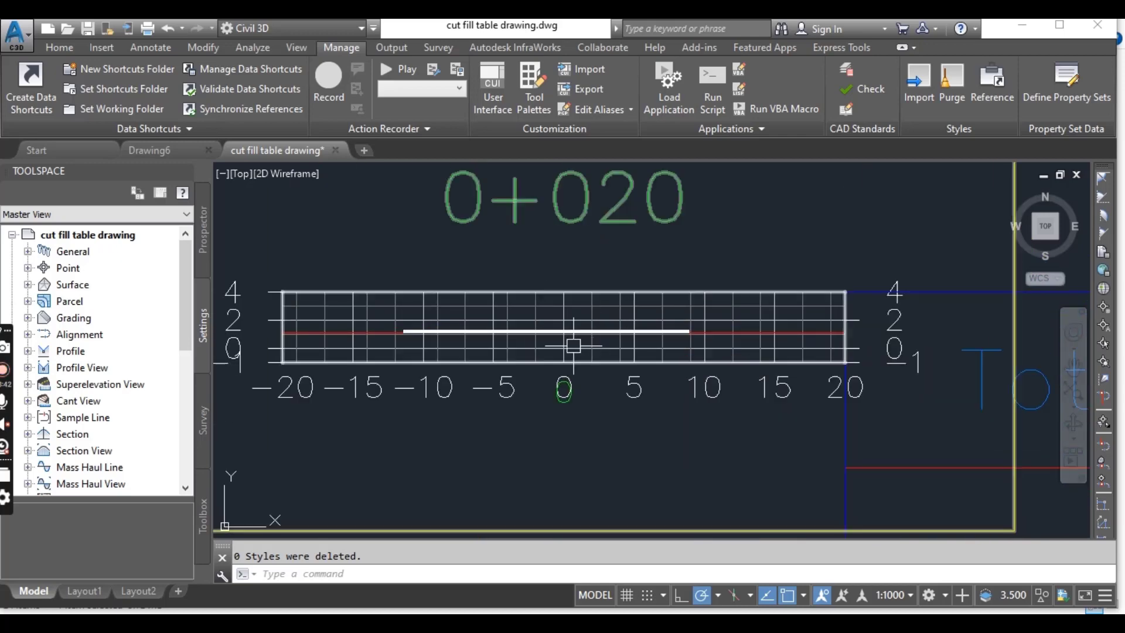
pyautogui.scroll(-4, 586, 328)
pyautogui.scroll(3, 586, 327)
pyautogui.scroll(-5, 603, 328)
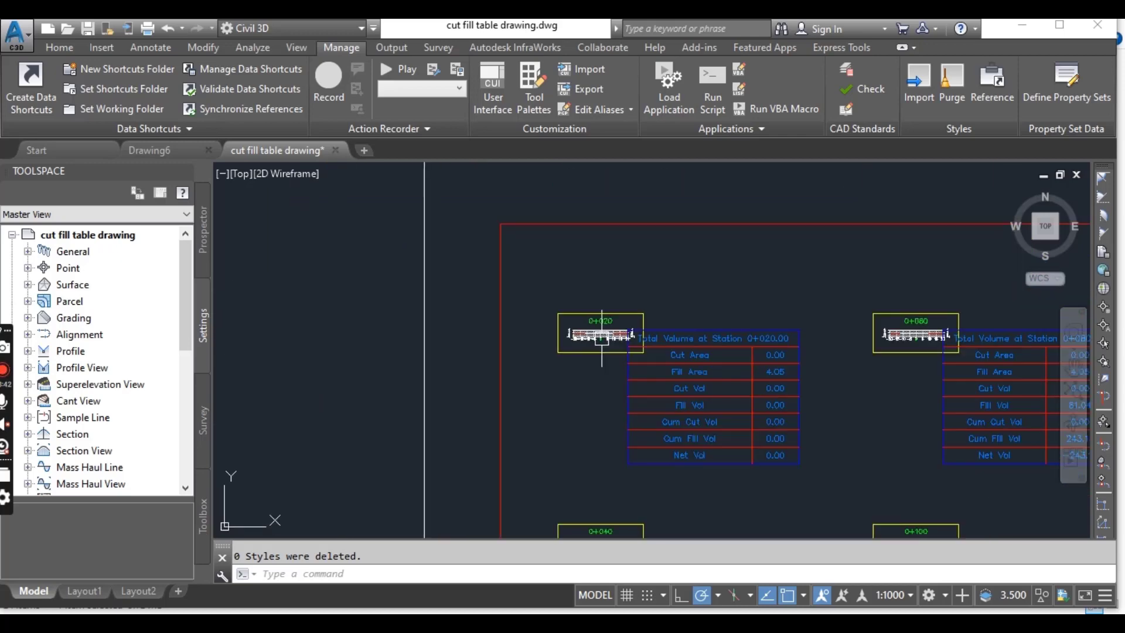
pyautogui.moveTo(583, 367); pyautogui.dragTo(648, 328, button='middle')
pyautogui.scroll(2, 641, 360)
pyautogui.scroll(-4, 641, 361)
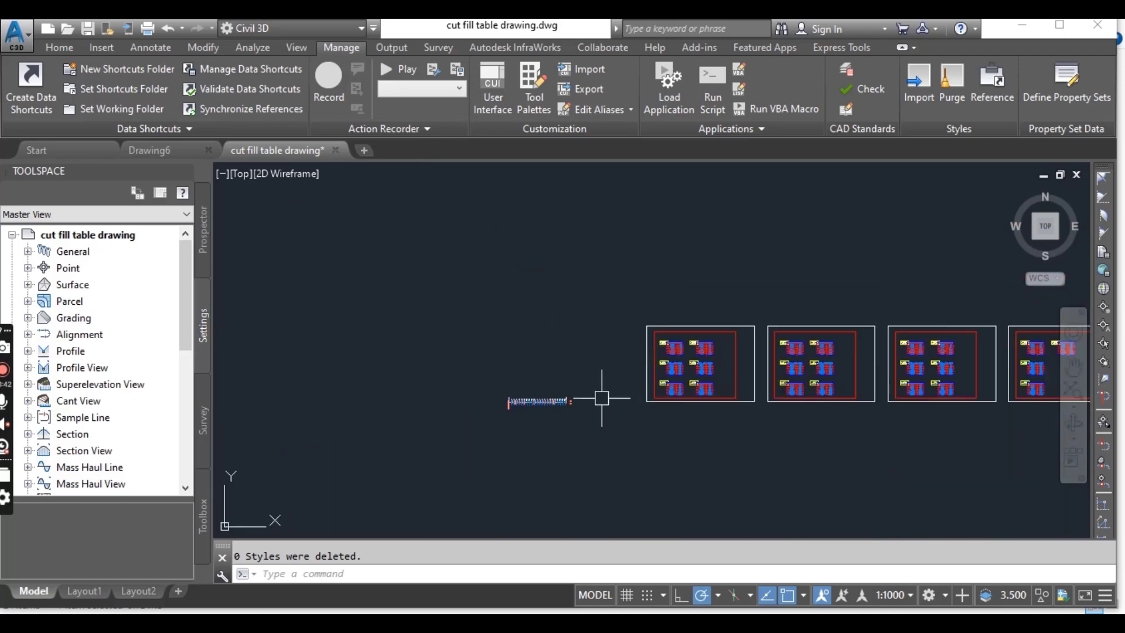
pyautogui.moveTo(603, 394); pyautogui.dragTo(694, 359, button='middle')
pyautogui.scroll(4, 652, 376)
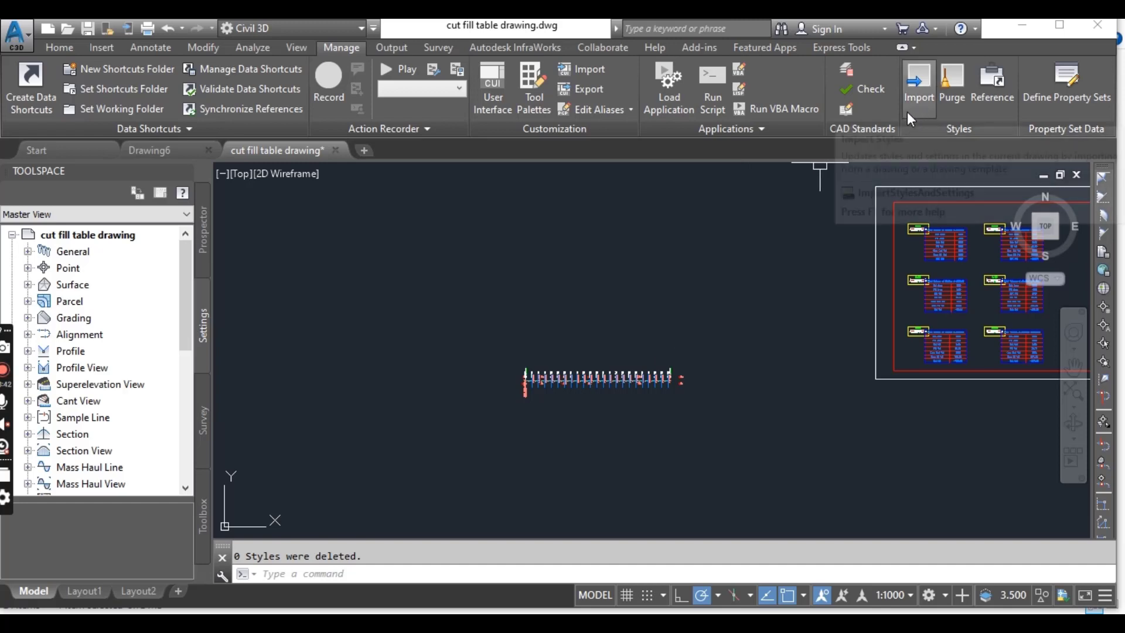
pyautogui.scroll(-3, 728, 283)
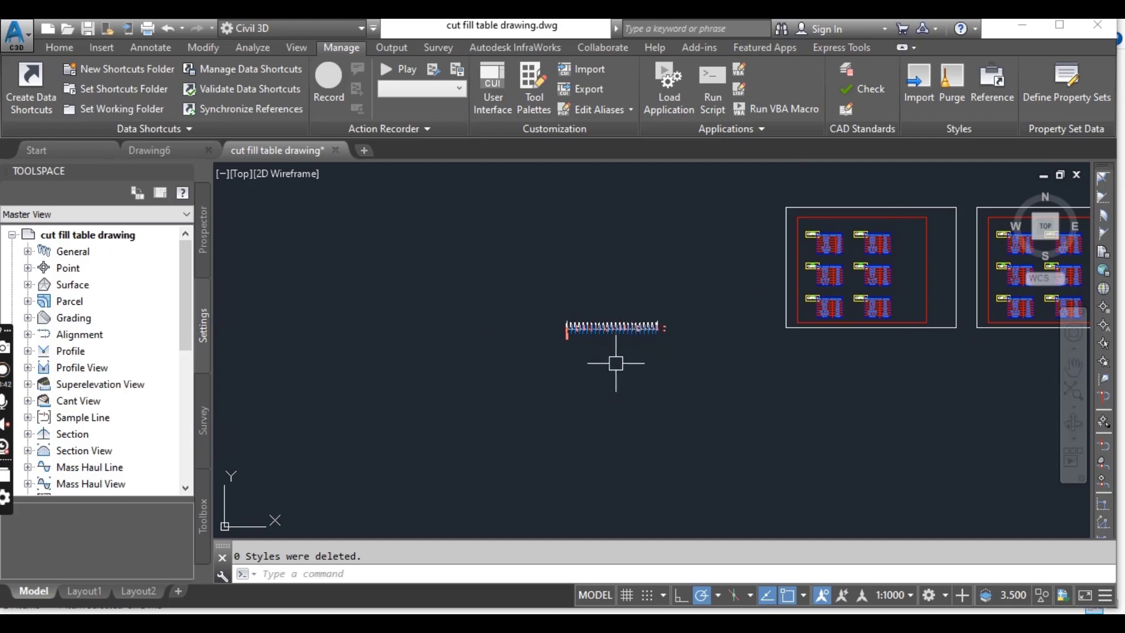
pyautogui.scroll(3, 618, 352)
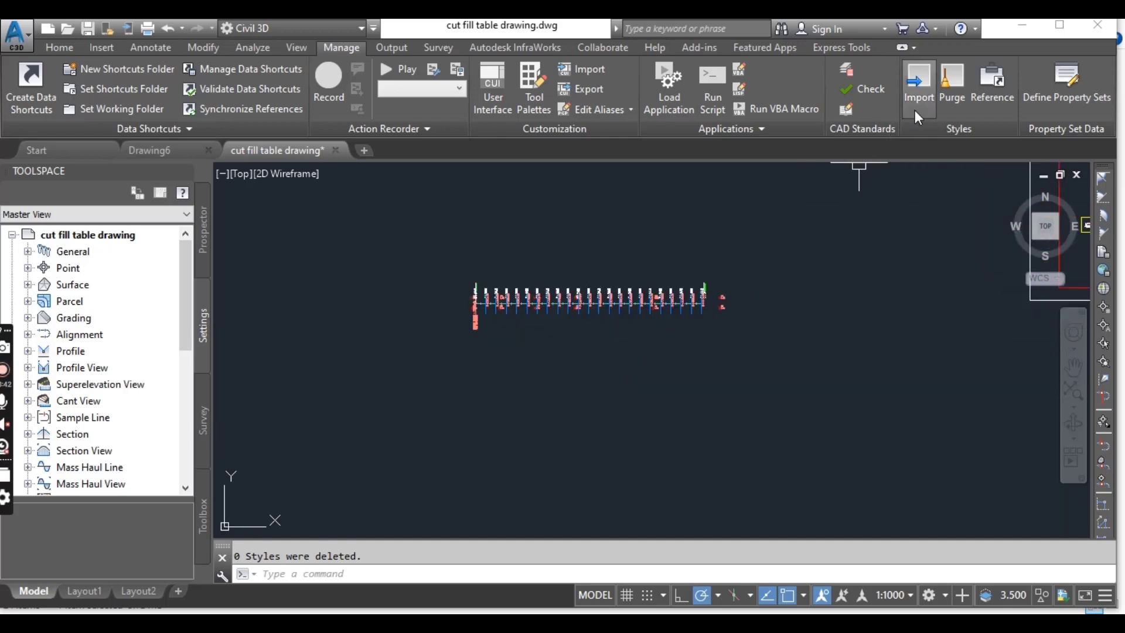